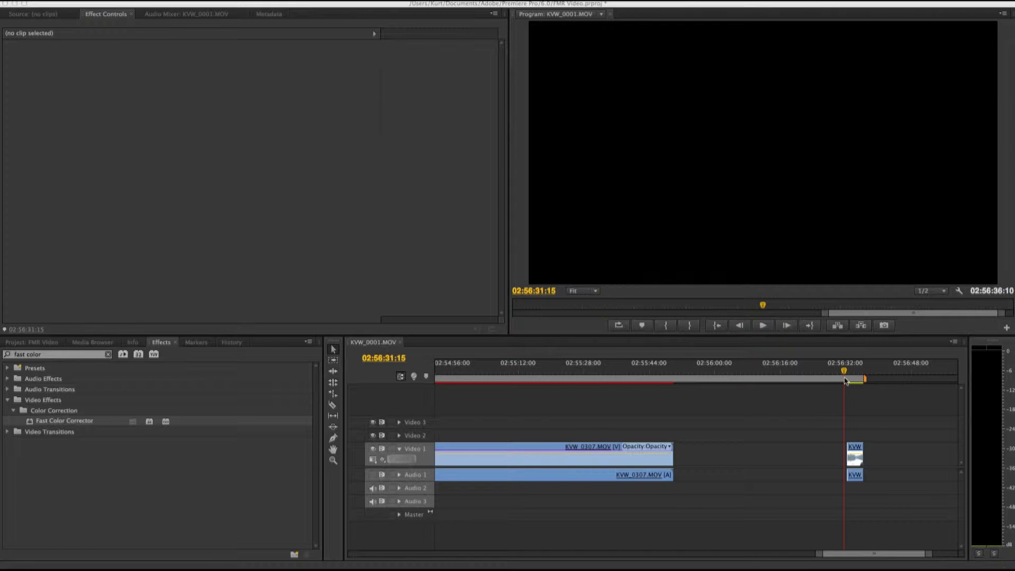
Play back the short lakeside clip, then select it in the timeline
left_click(848, 380)
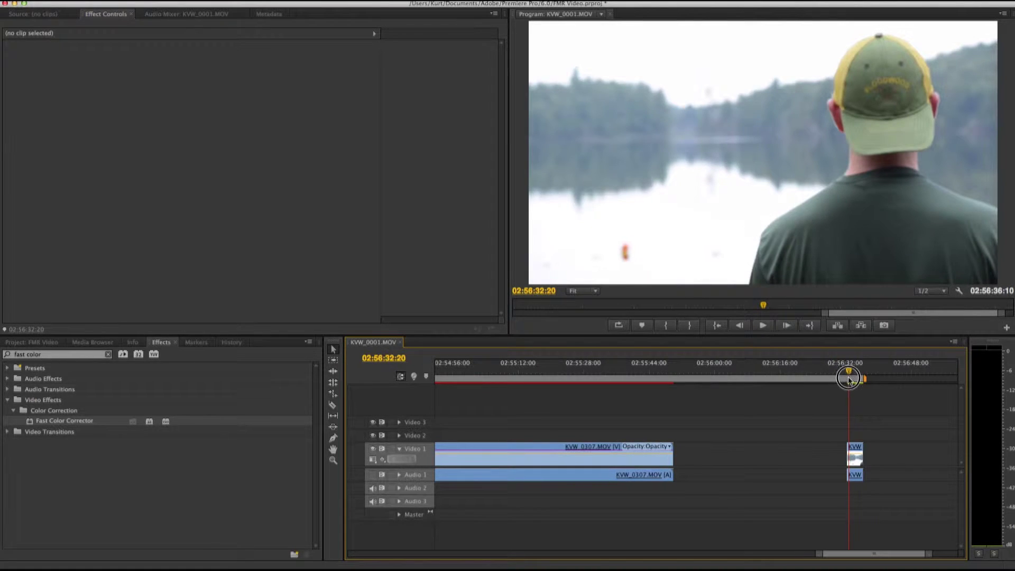
key("space")
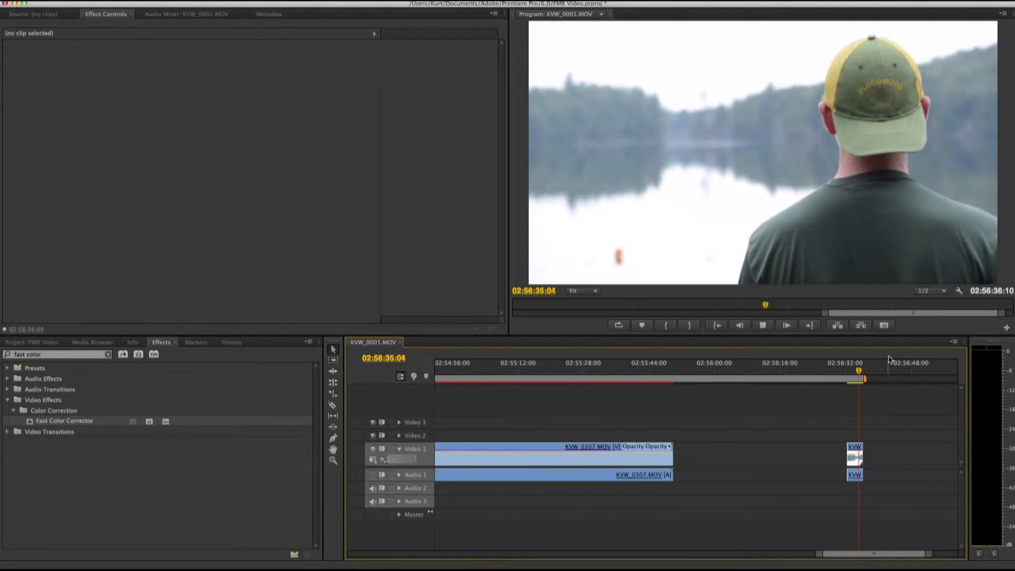
left_click(842, 370)
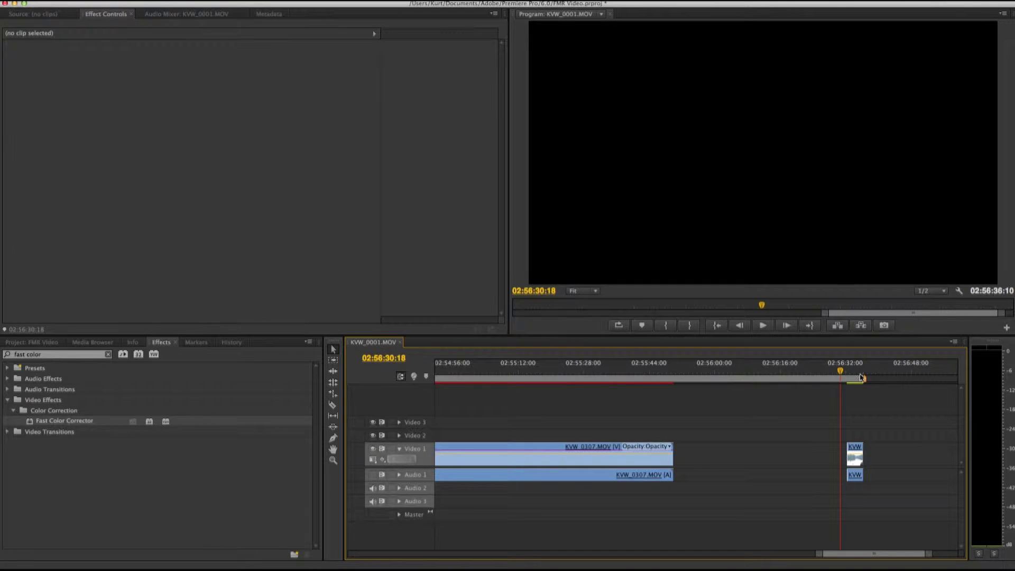
left_click(852, 378)
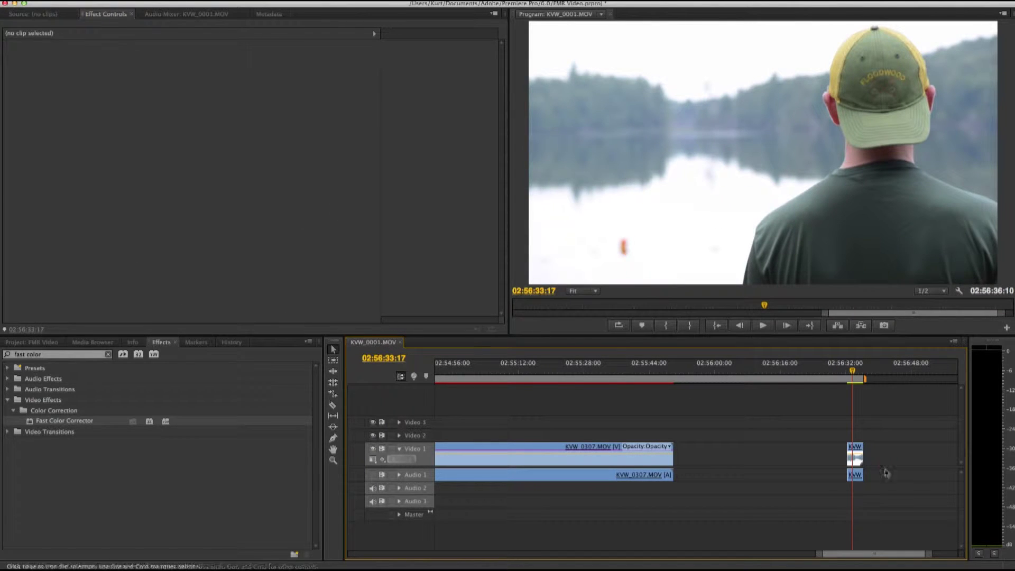
left_click(856, 461)
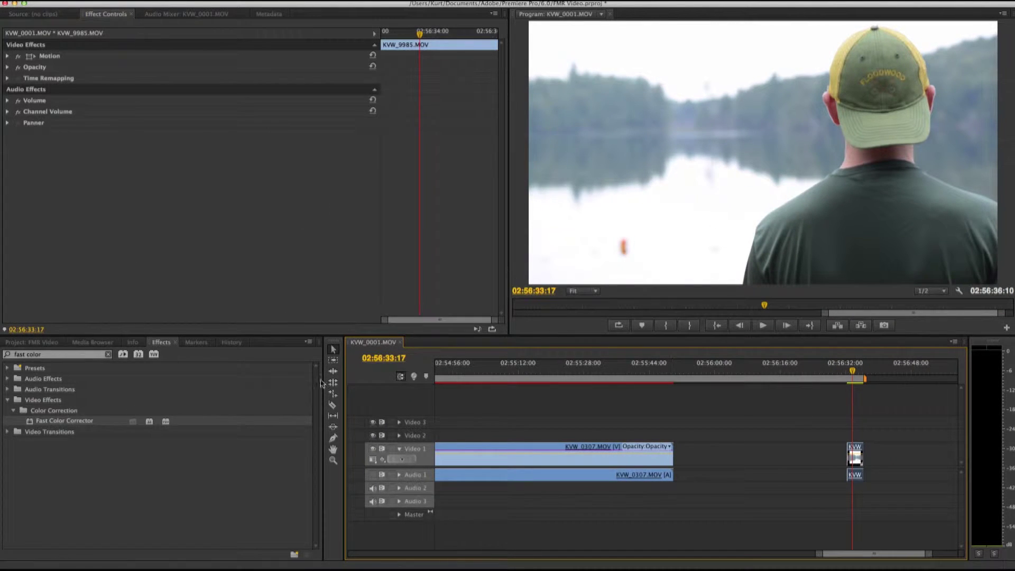
Apply Fast Color Corrector with Input Black raised to 25.92 and Saturation 80
left_click(52, 354)
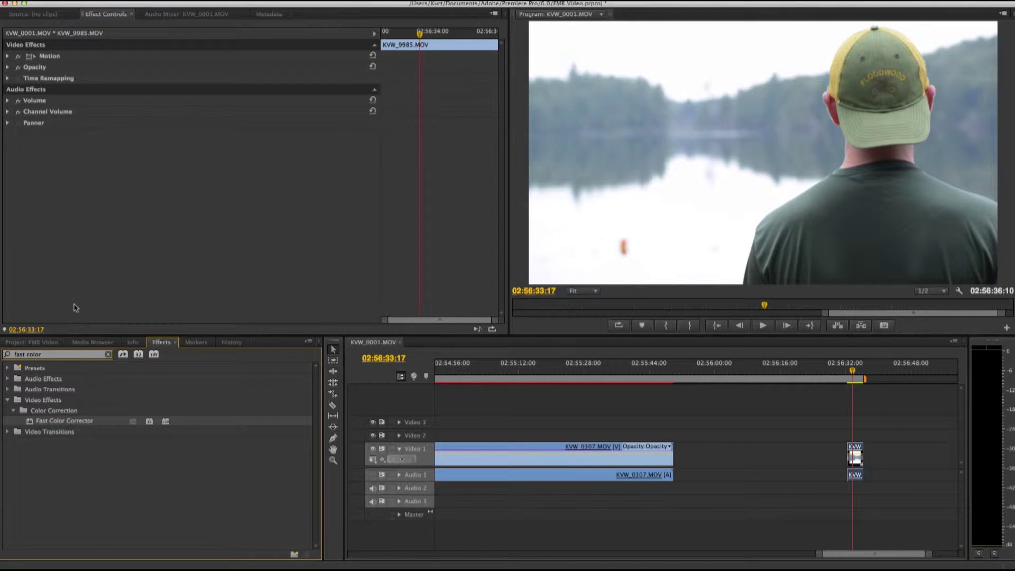
key("Return")
double_click(53, 422)
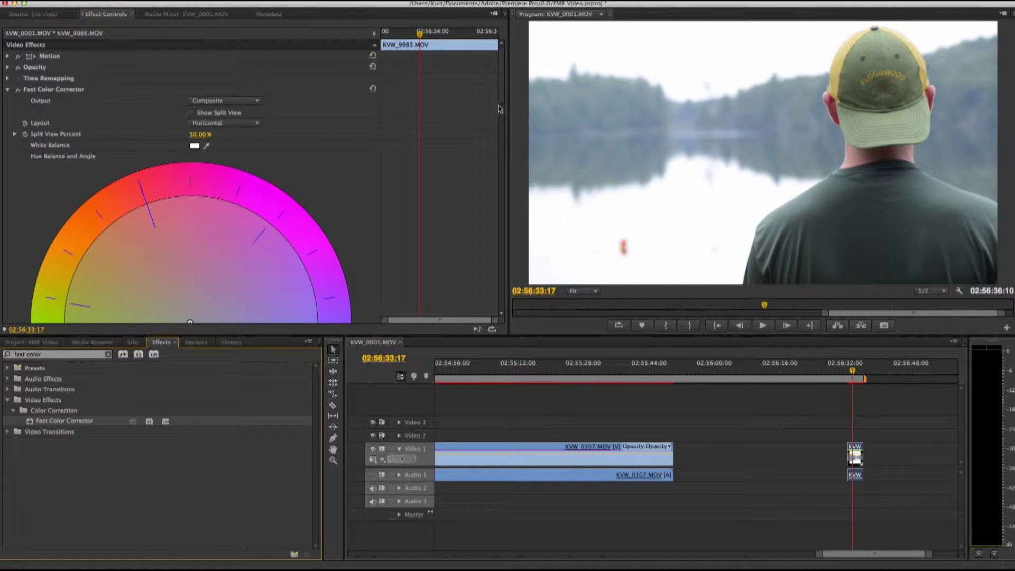
left_click_drag(499, 96, 490, 177)
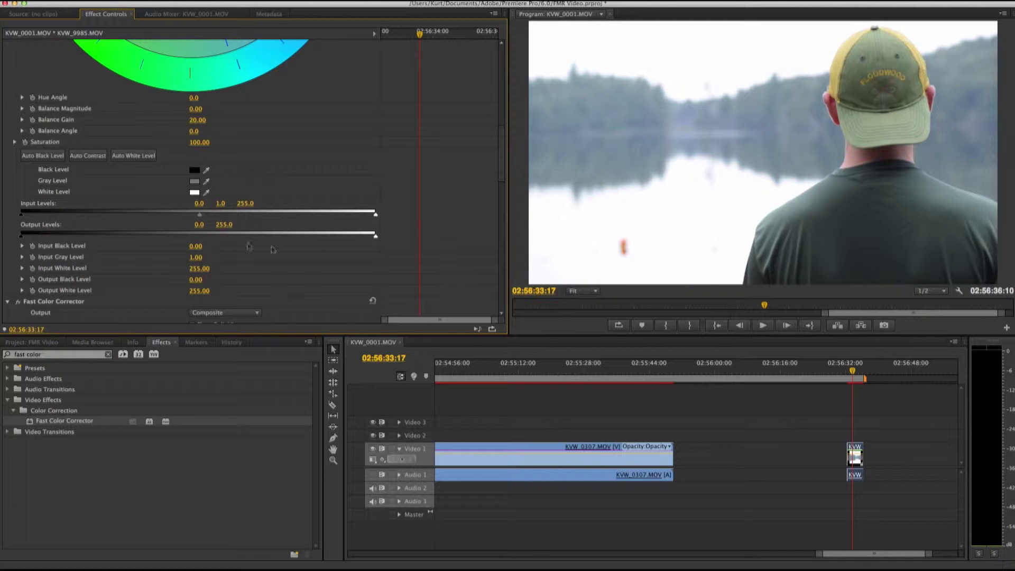
left_click_drag(24, 216, 58, 214)
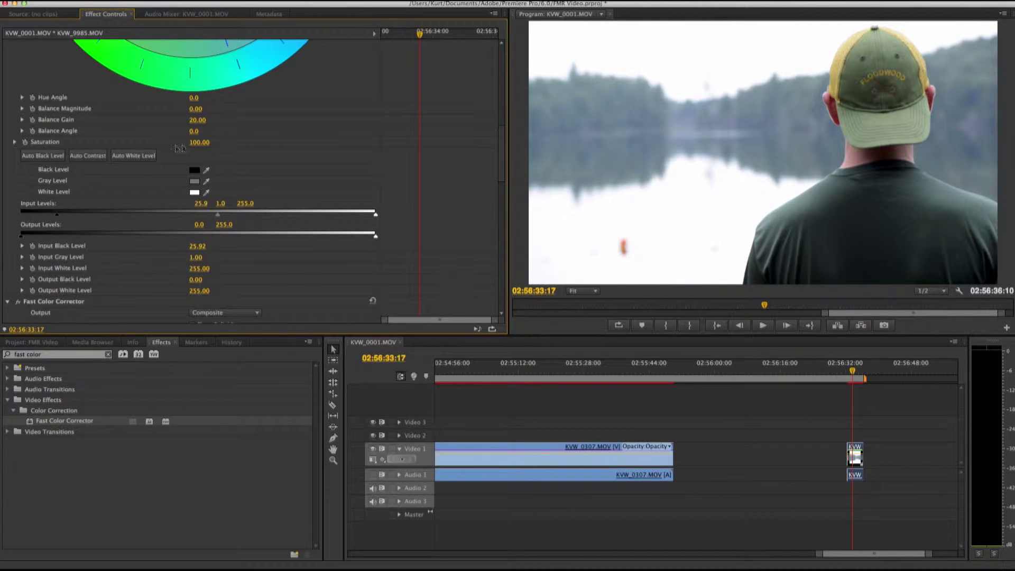
left_click(201, 142)
type("80")
key("Return")
left_click_drag(503, 178, 508, 90)
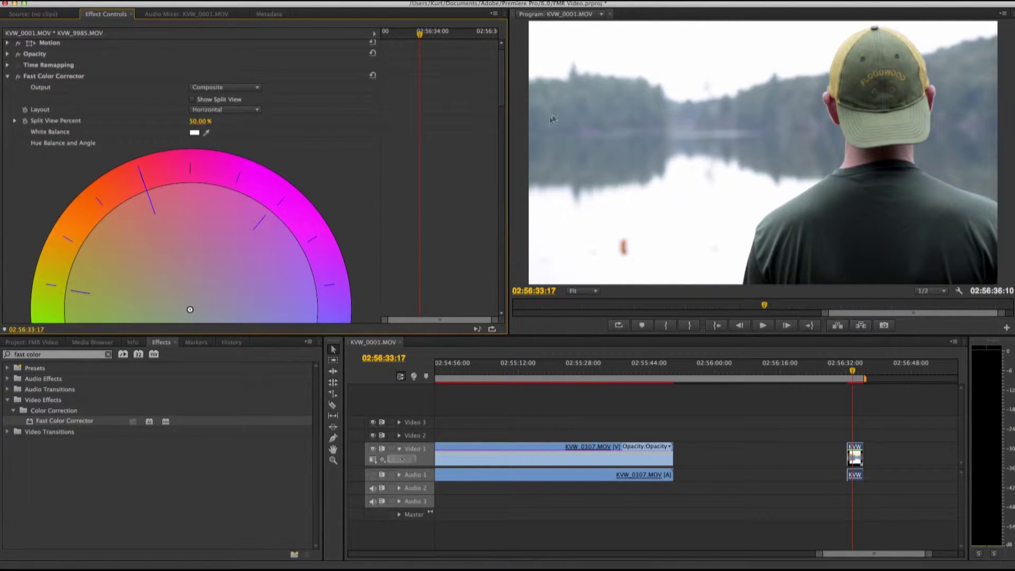
left_click(41, 76)
Delete the duplicate Fast Color Corrector and clear the effect search
key("super+c")
key("super+v")
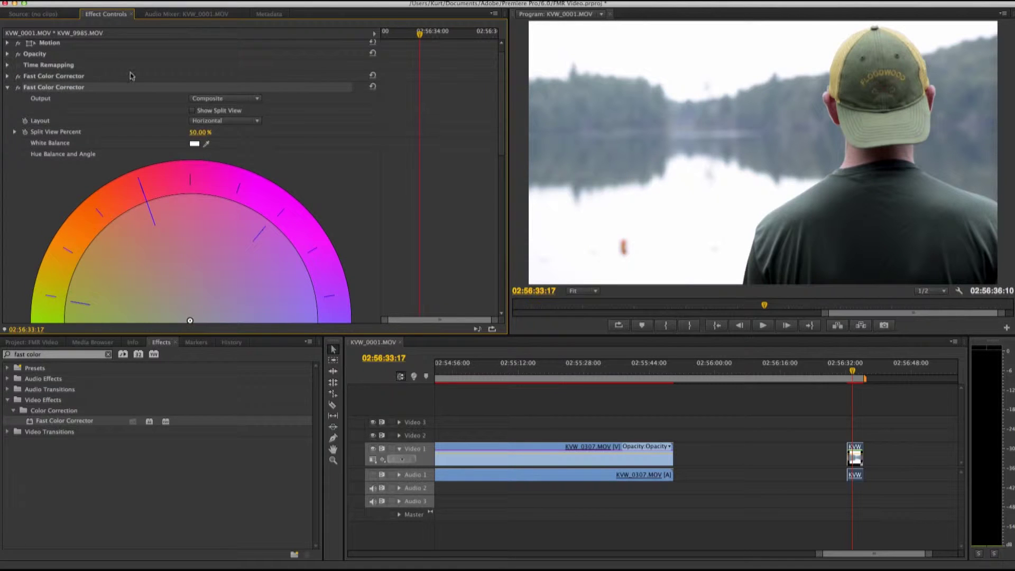
key("Delete")
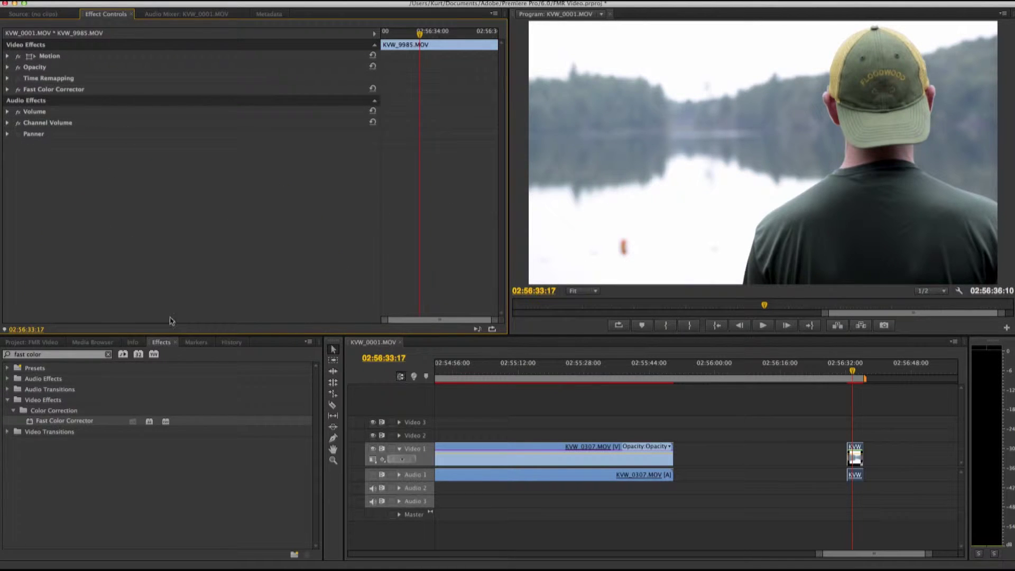
double_click(66, 353)
key("BackSpace")
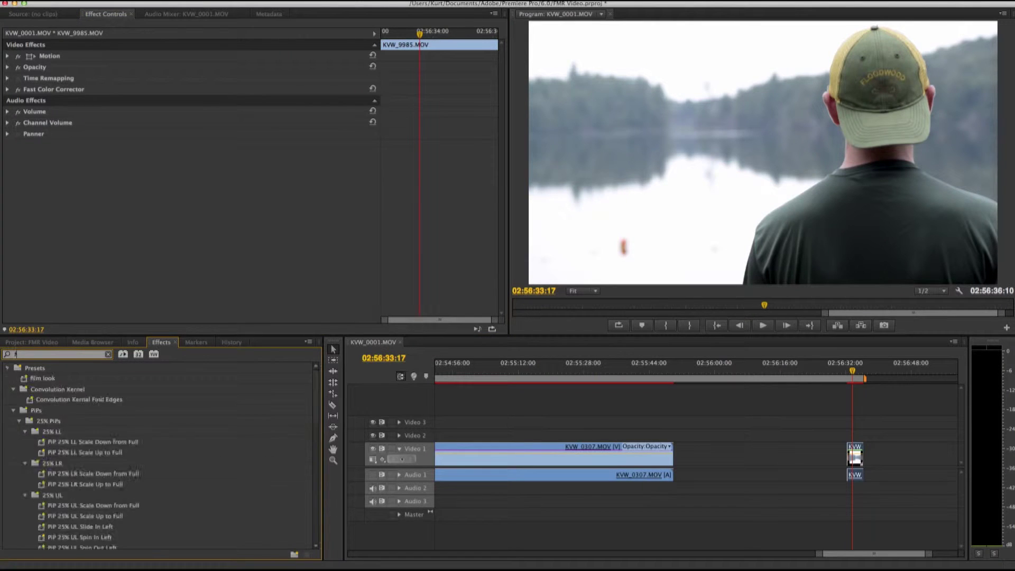
key("BackSpace")
key("BackSpace")
key("BackSpace")
key("BackSpace")
key("BackSpace")
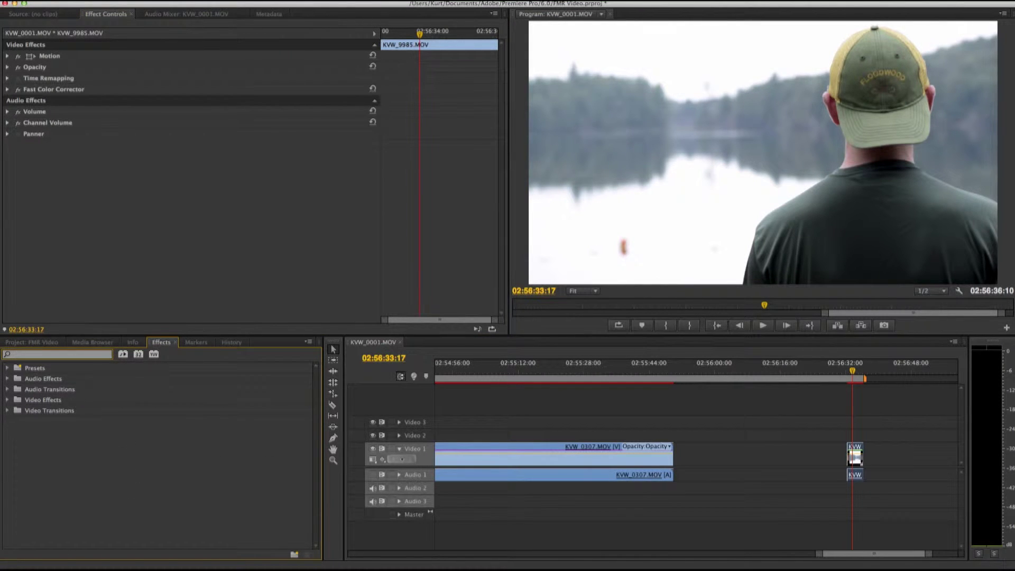
Apply Brightness & Contrast with Brightness 2.0 and Contrast 18.0
type("bright con")
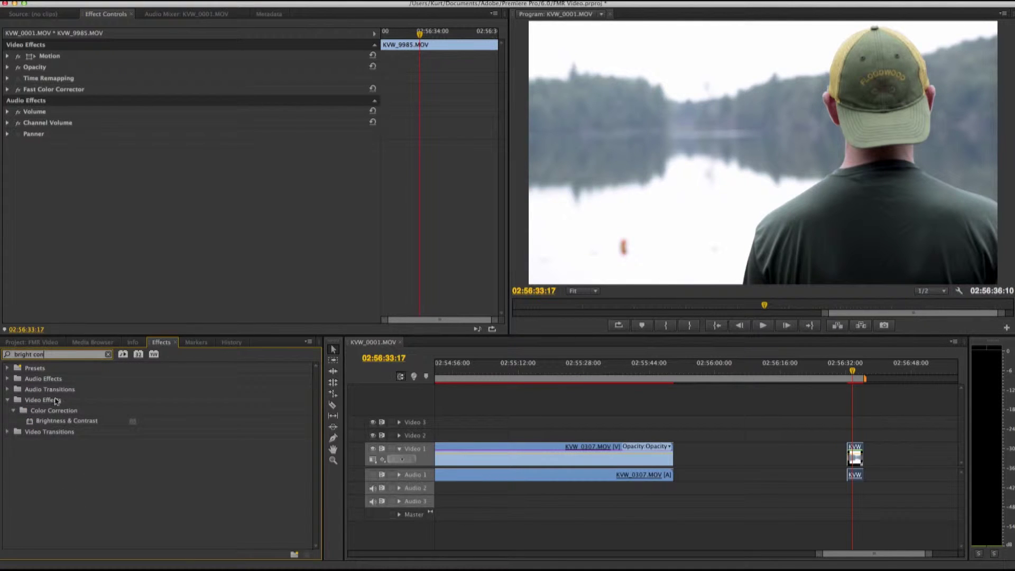
double_click(63, 421)
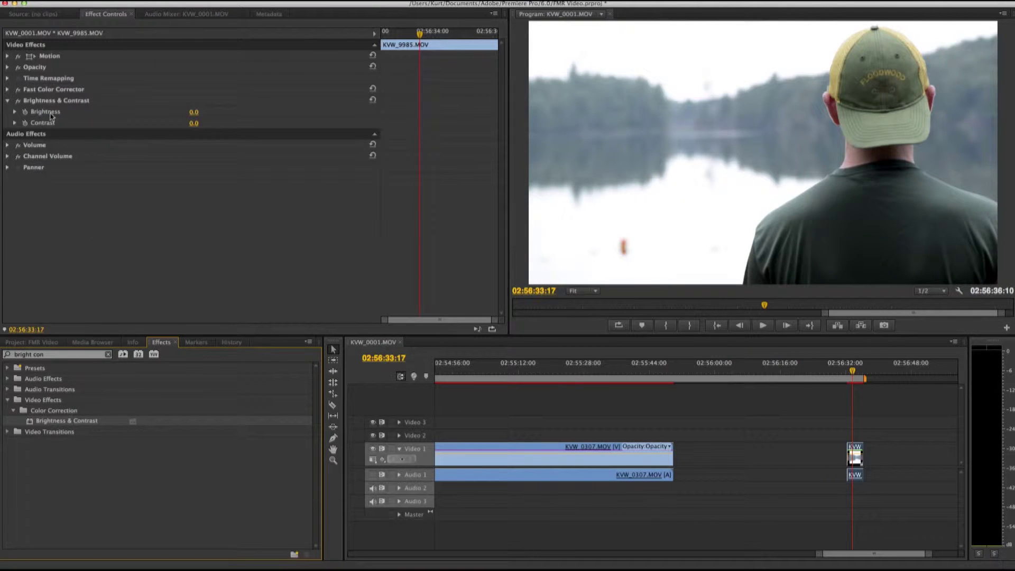
left_click(194, 112)
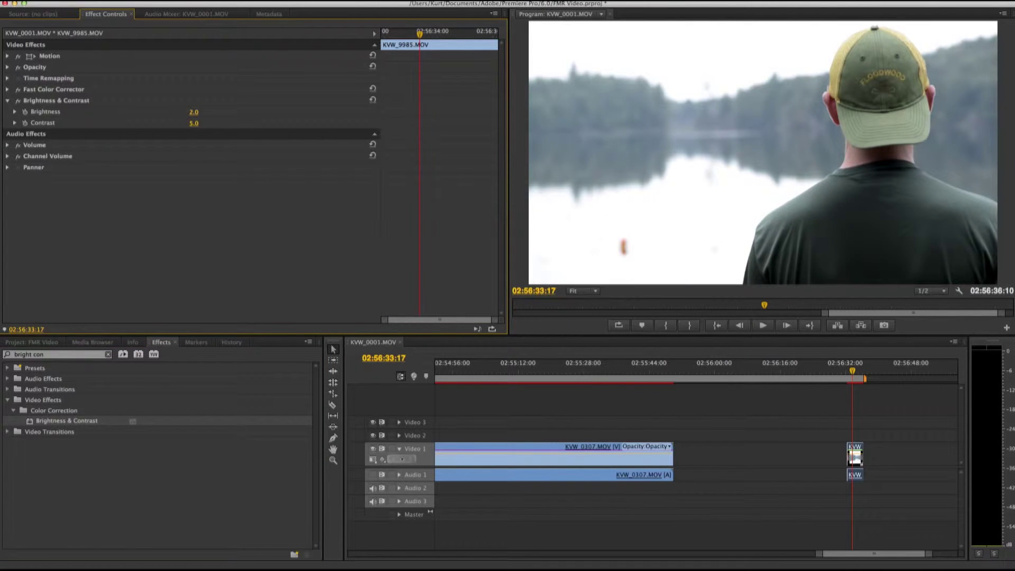
left_click_drag(196, 124, 198, 123)
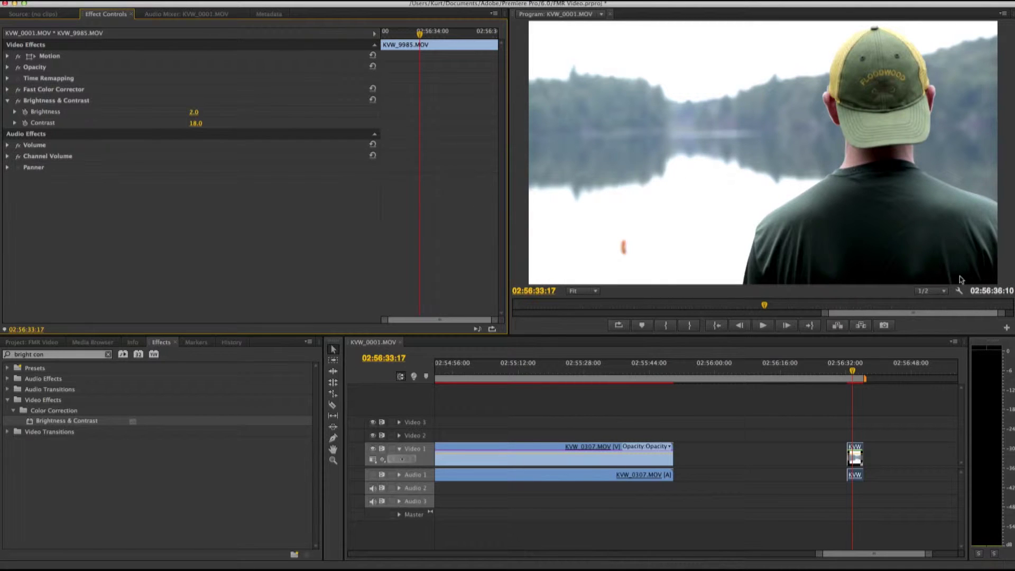
left_click(57, 354)
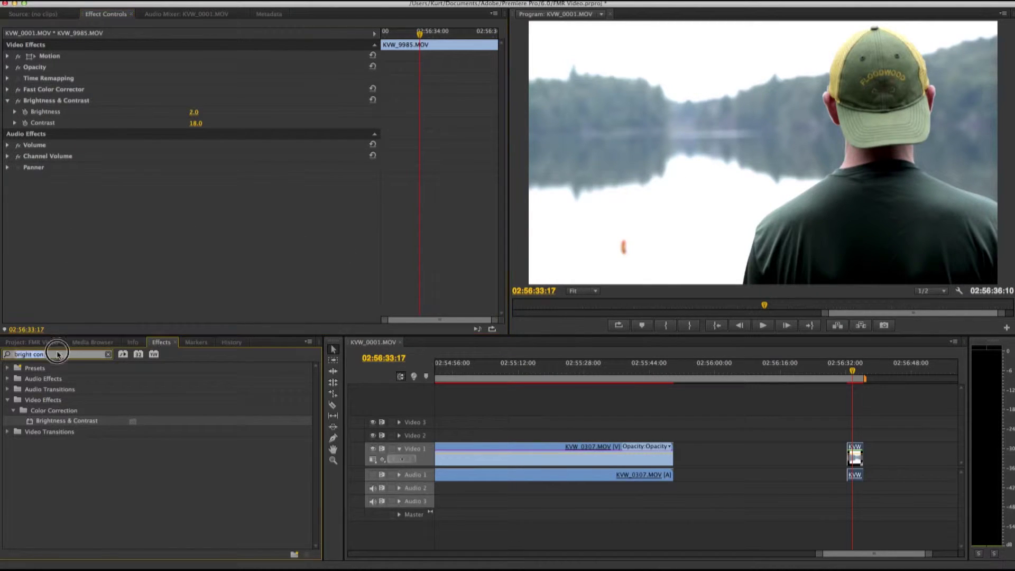
double_click(57, 354)
Search 'three' and apply the Three-Way Color Corrector to the lakeside clip
key("BackSpace")
key("BackSpace")
key("BackSpace")
key("BackSpace")
key("BackSpace")
key("BackSpace")
key("BackSpace")
key("BackSpace")
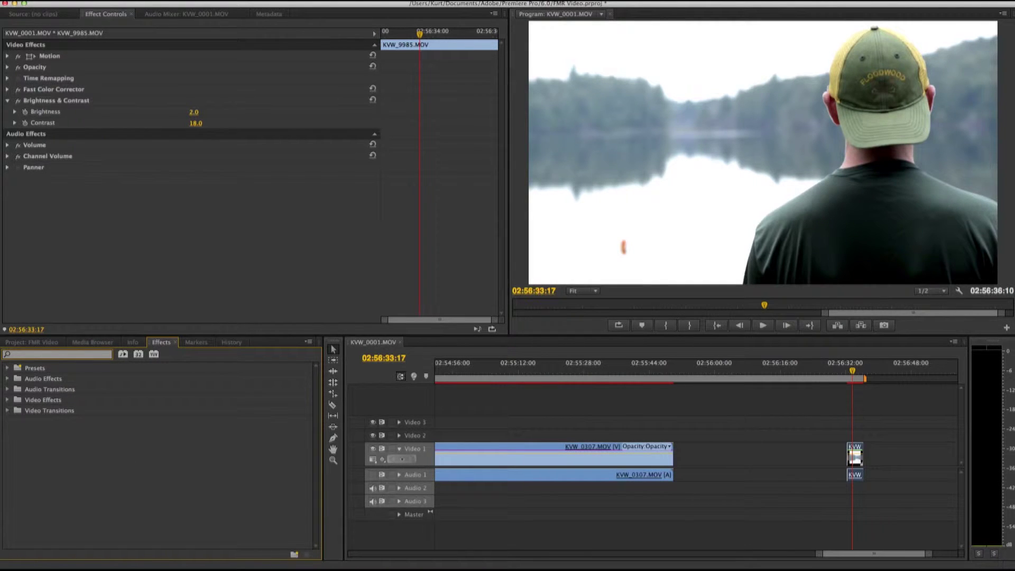
type("thre")
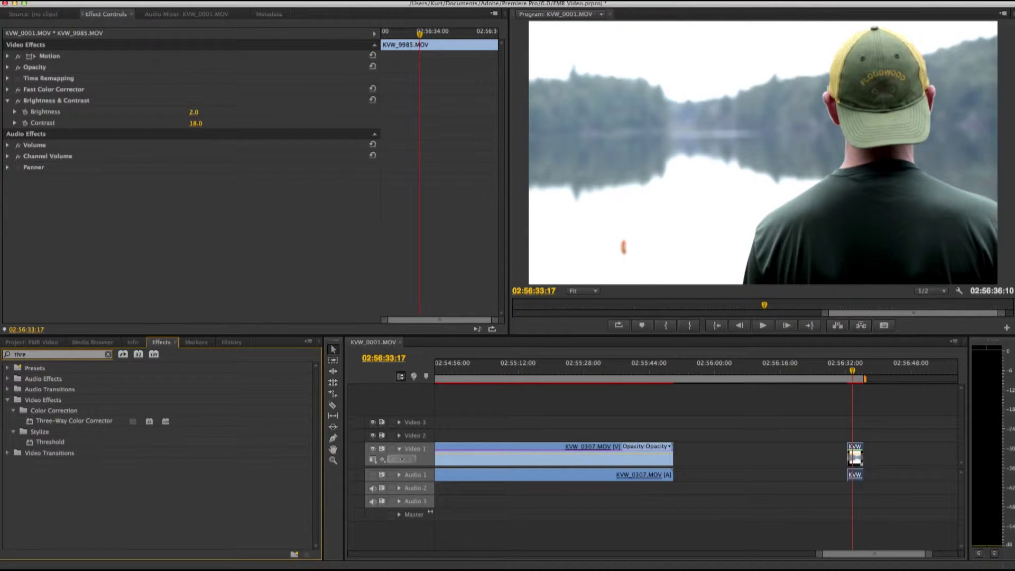
type("e way")
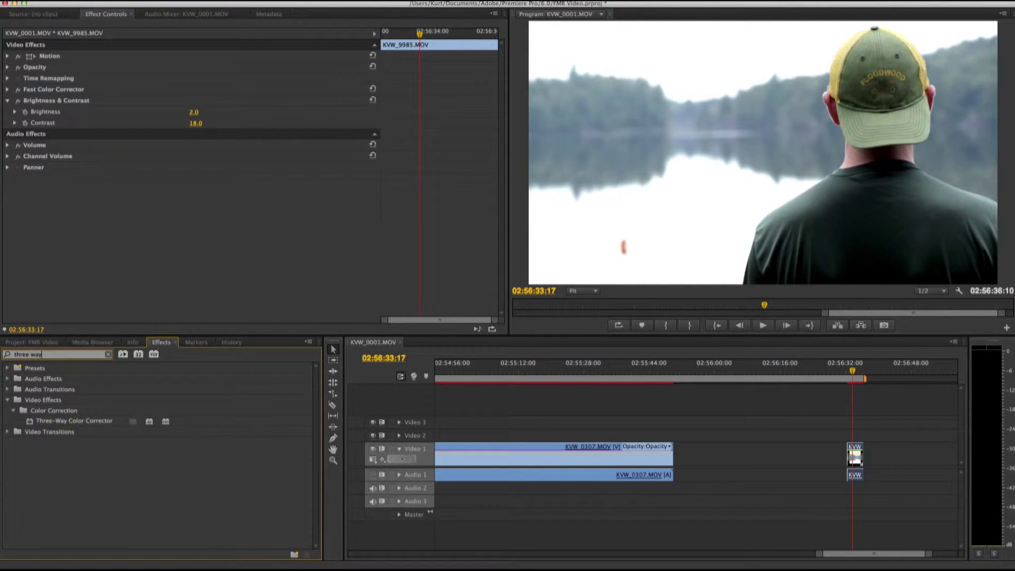
double_click(89, 423)
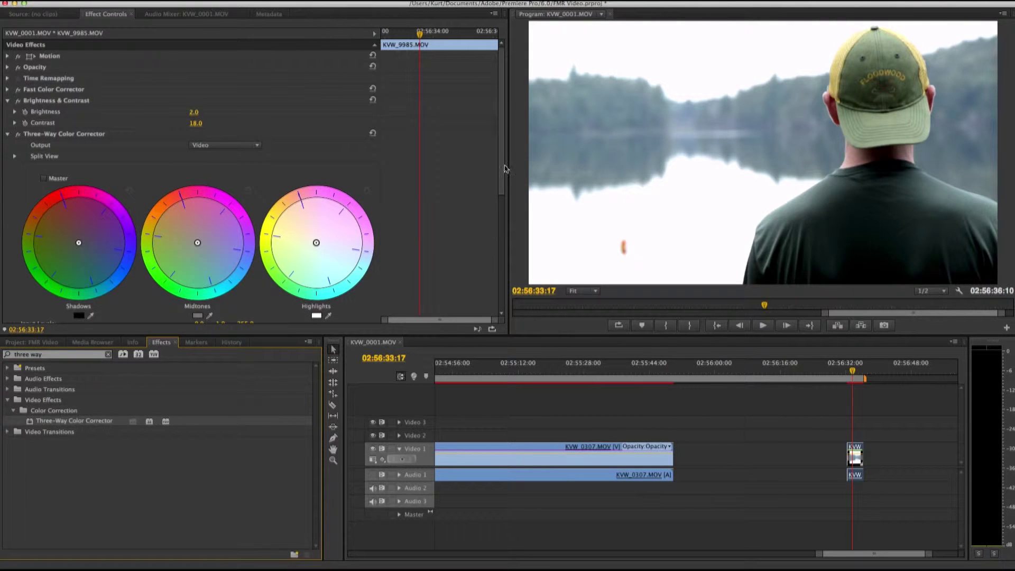
scroll(499, 170, "down", 2)
Nudge the Shadows, Midtones and Highlights colour balance wheels slightly off neutral
mouse_move(79, 199)
left_mouse_down()
mouse_move(89, 206)
mouse_move(68, 189)
mouse_move(88, 207)
left_mouse_up()
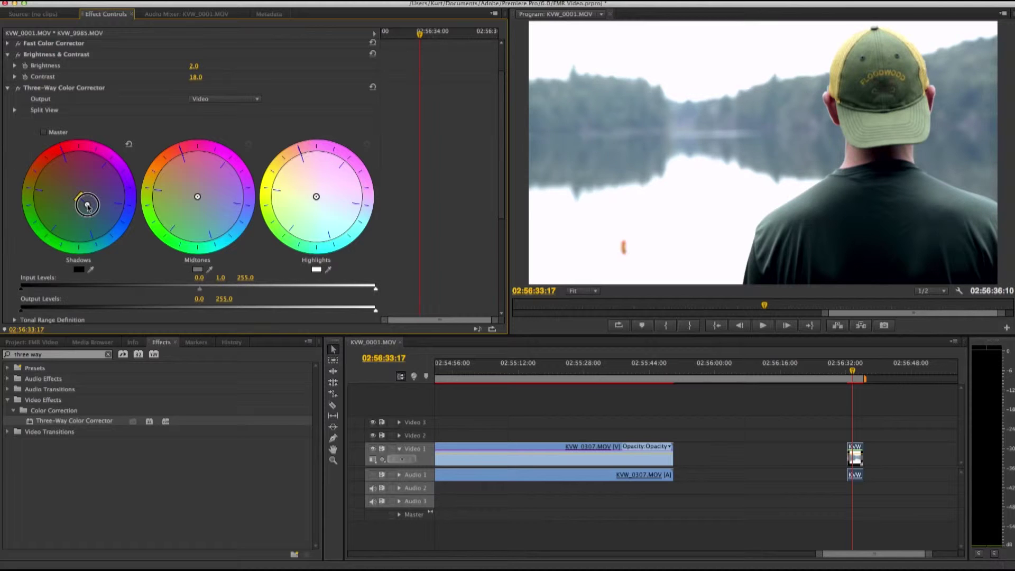
mouse_move(316, 196)
left_mouse_down()
mouse_move(310, 192)
mouse_move(351, 198)
mouse_move(323, 202)
left_mouse_up()
left_click_drag(200, 199, 194, 195)
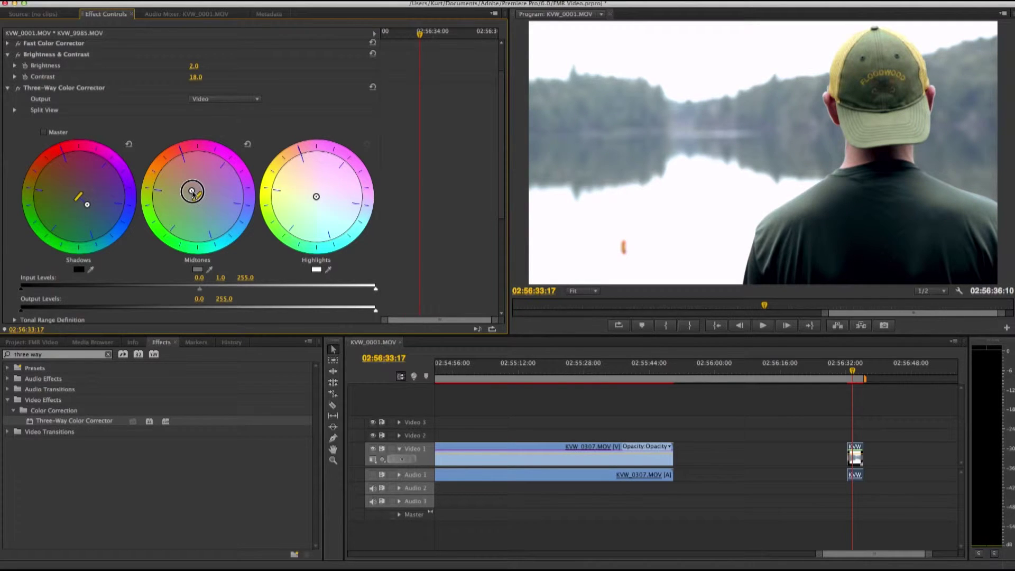
left_click_drag(193, 194, 193, 195)
mouse_move(317, 197)
left_mouse_down()
mouse_move(306, 189)
mouse_move(332, 181)
mouse_move(340, 192)
mouse_move(296, 194)
mouse_move(306, 170)
mouse_move(344, 156)
mouse_move(367, 193)
mouse_move(347, 228)
mouse_move(308, 244)
mouse_move(296, 188)
mouse_move(314, 194)
left_mouse_up()
mouse_move(501, 194)
left_mouse_down()
mouse_move(493, 223)
mouse_move(491, 192)
left_mouse_up()
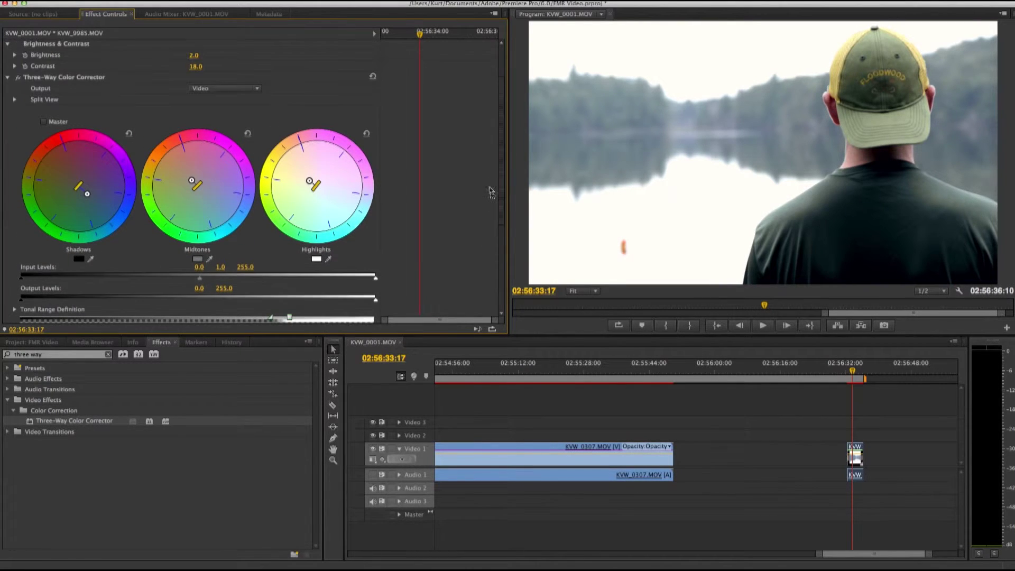
left_click(12, 78)
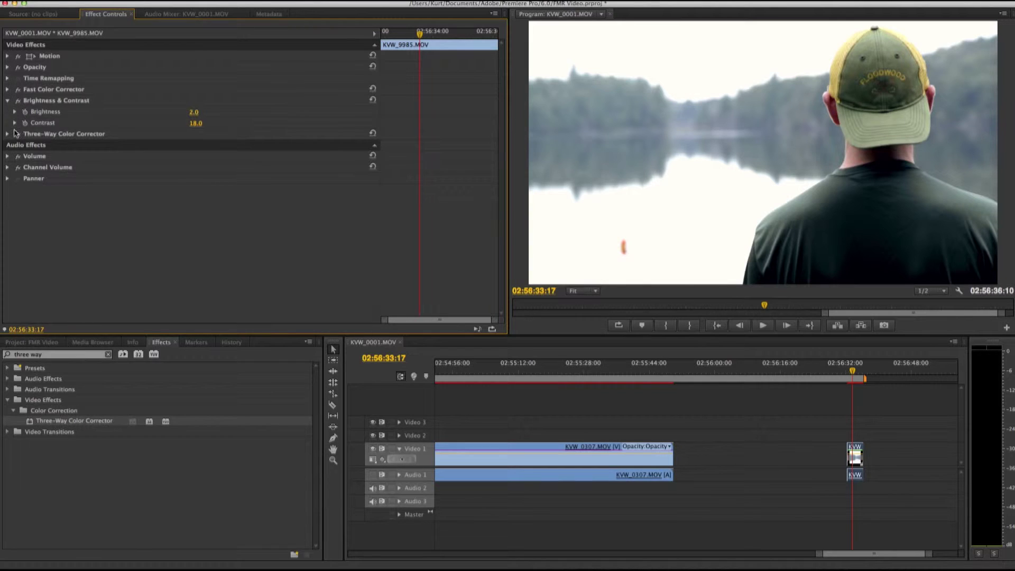
Collapse Brightness & Contrast and apply Gamma Correction to the lakeside clip
left_click(8, 101)
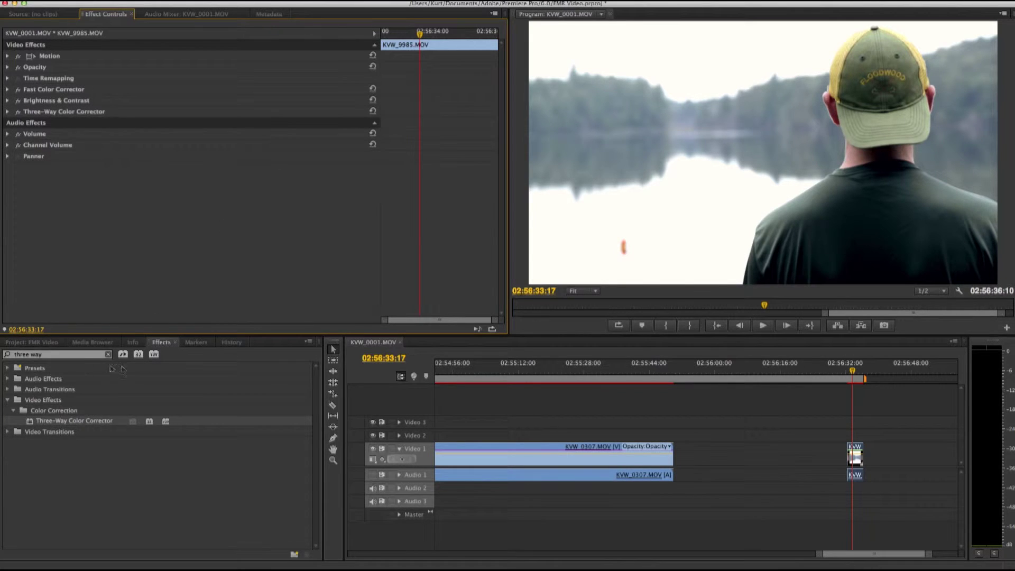
left_click(61, 354)
key("BackSpace")
key("BackSpace")
key("BackSpace")
key("BackSpace")
key("BackSpace")
key("BackSpace")
key("BackSpace")
key("BackSpace")
key("BackSpace")
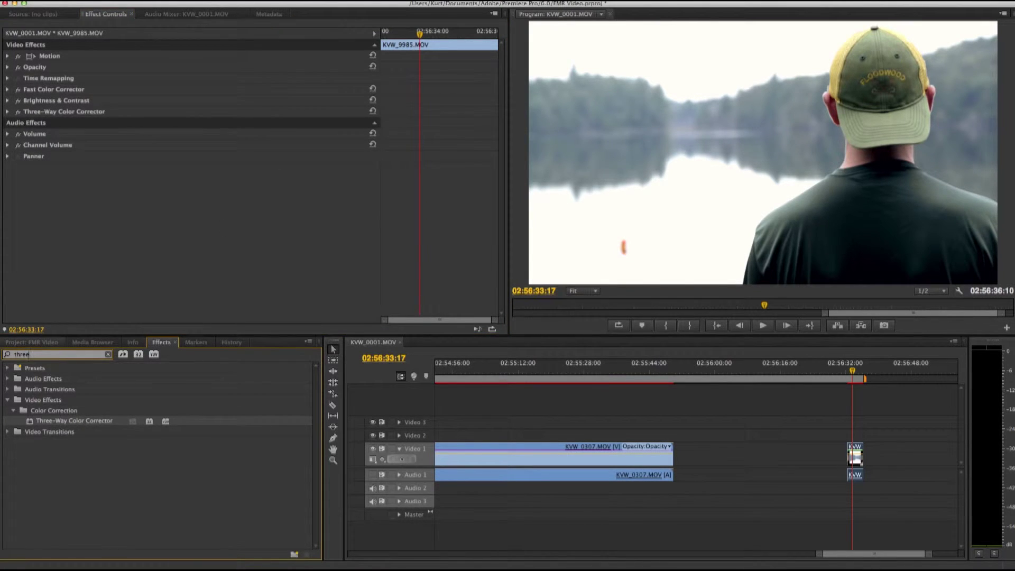
type("gamm")
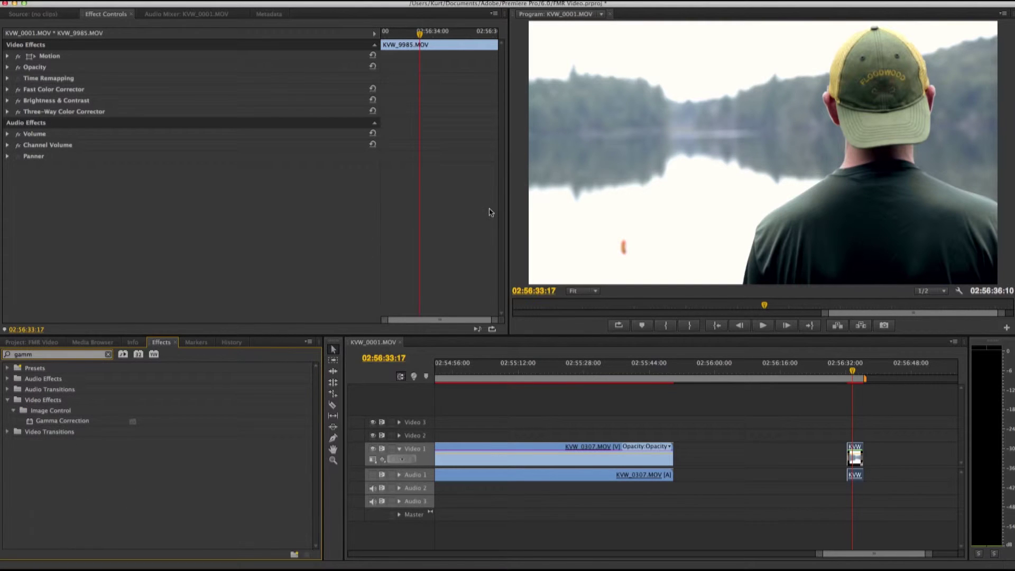
double_click(74, 420)
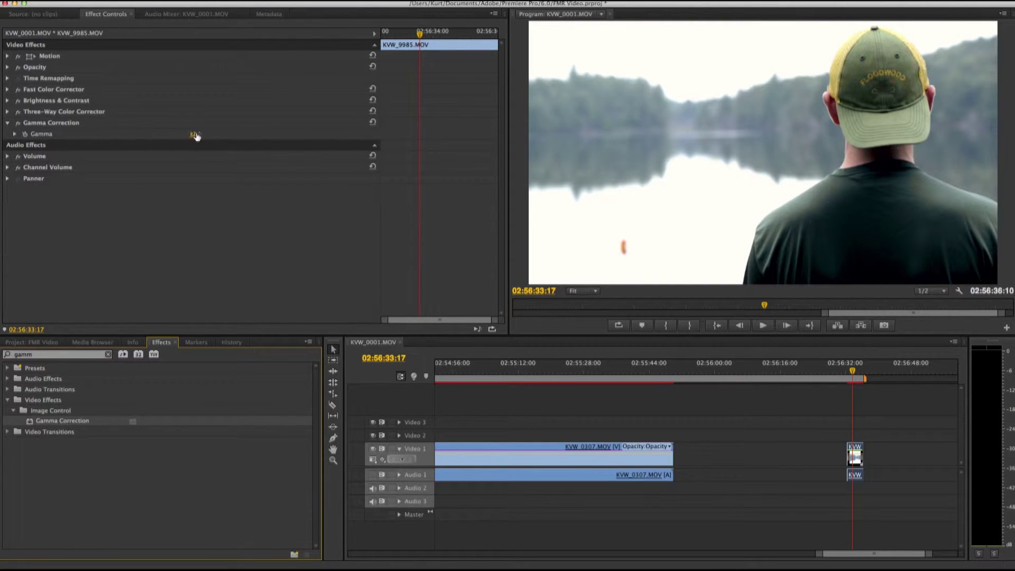
Adjust the Gamma value, settling on 12
left_click_drag(196, 137, 218, 135)
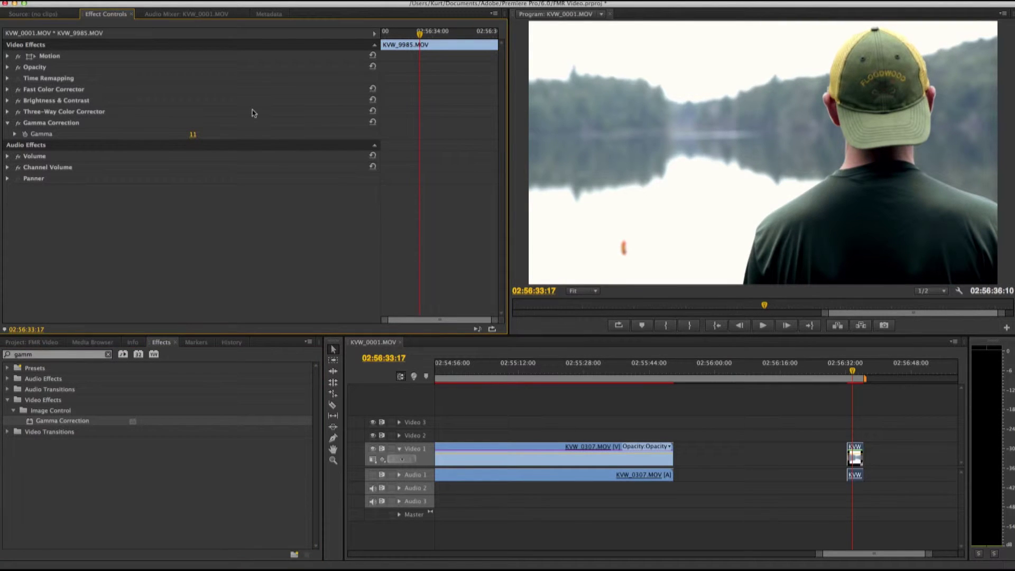
left_click(194, 134)
type("14")
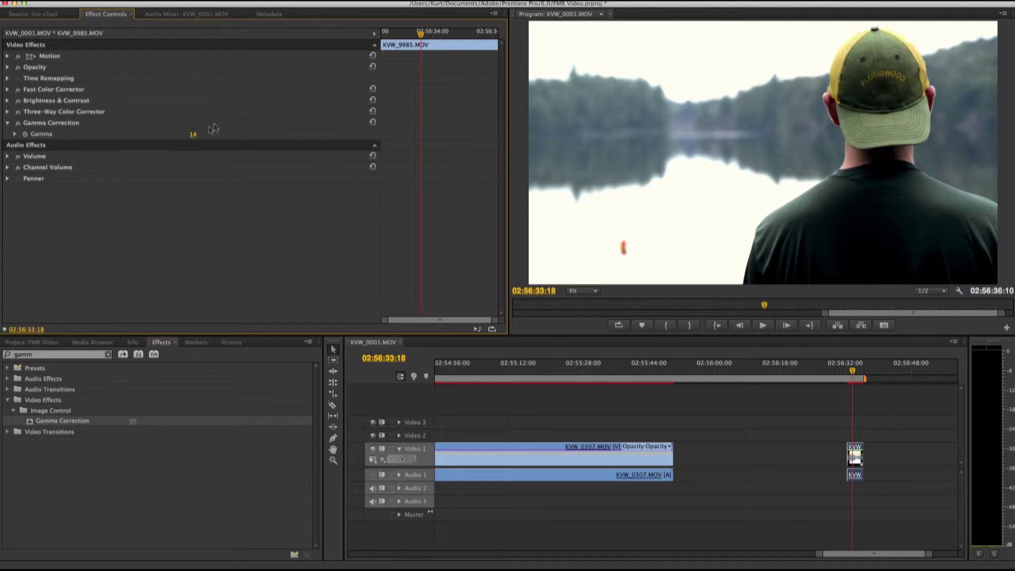
left_click_drag(194, 135, 207, 135)
left_click_drag(193, 135, 195, 134)
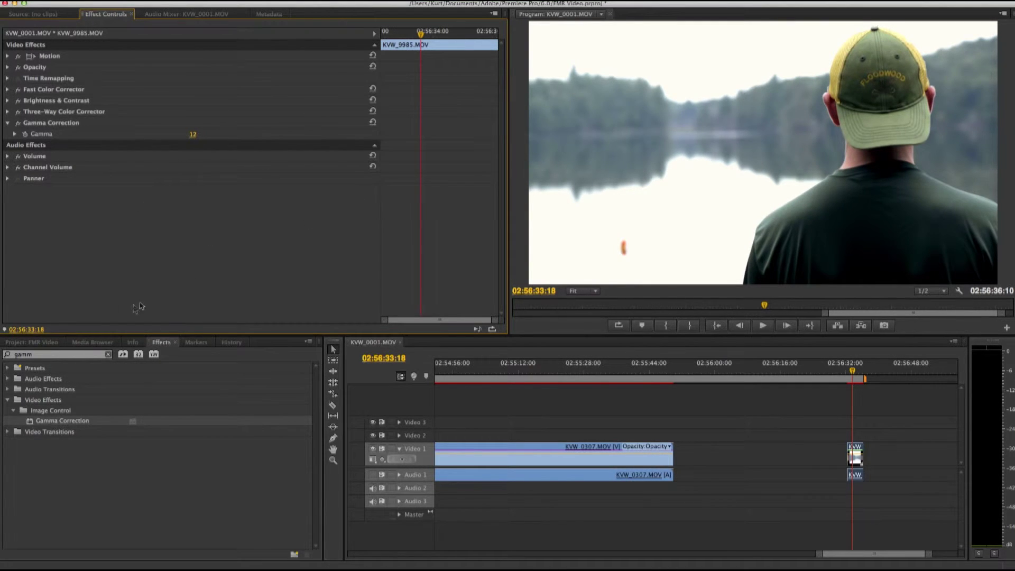
left_click(67, 357)
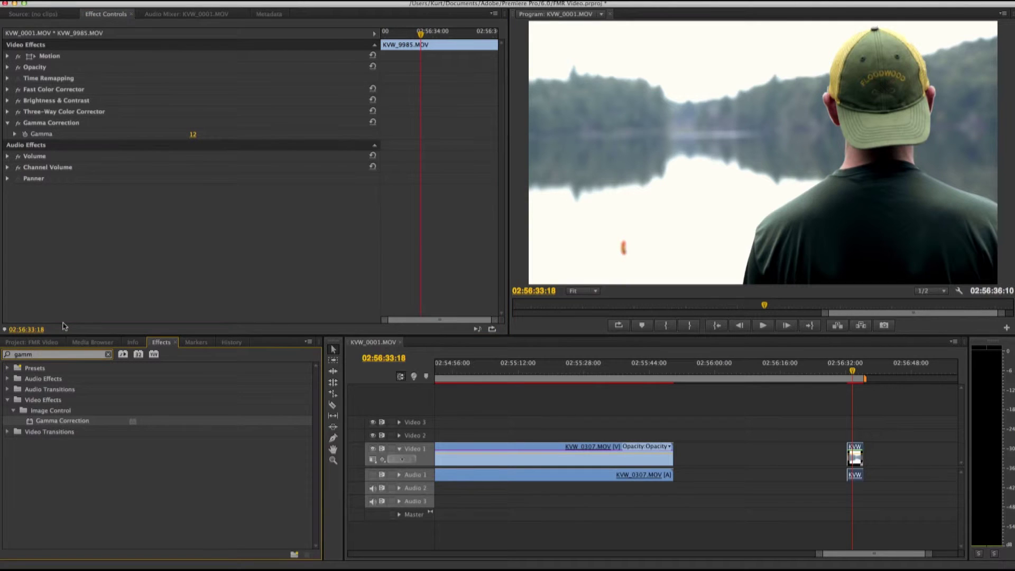
Search 'shar' and apply the Sharpen effect to the lakeside clip
key("BackSpace")
key("BackSpace")
key("BackSpace")
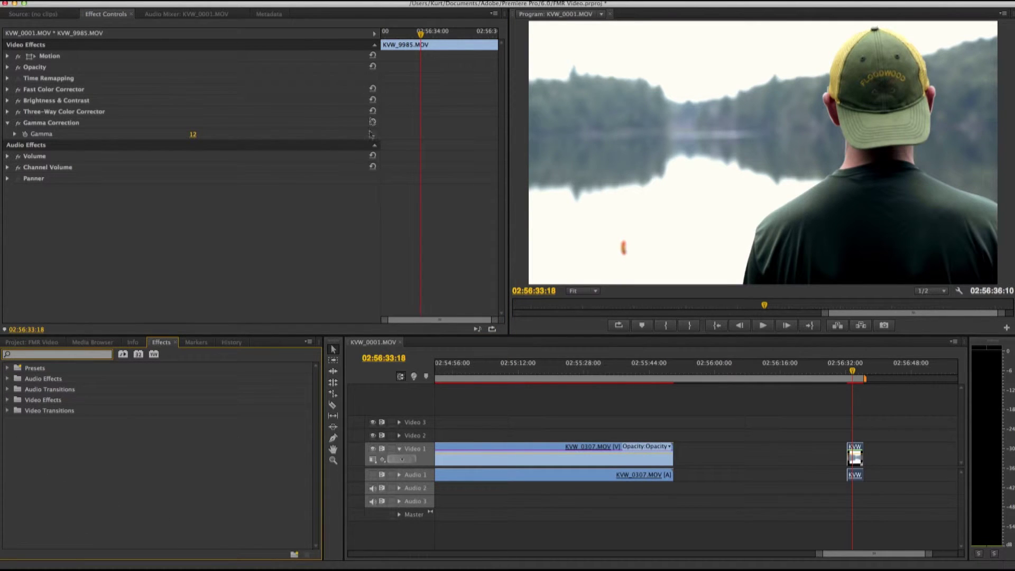
left_click(8, 390)
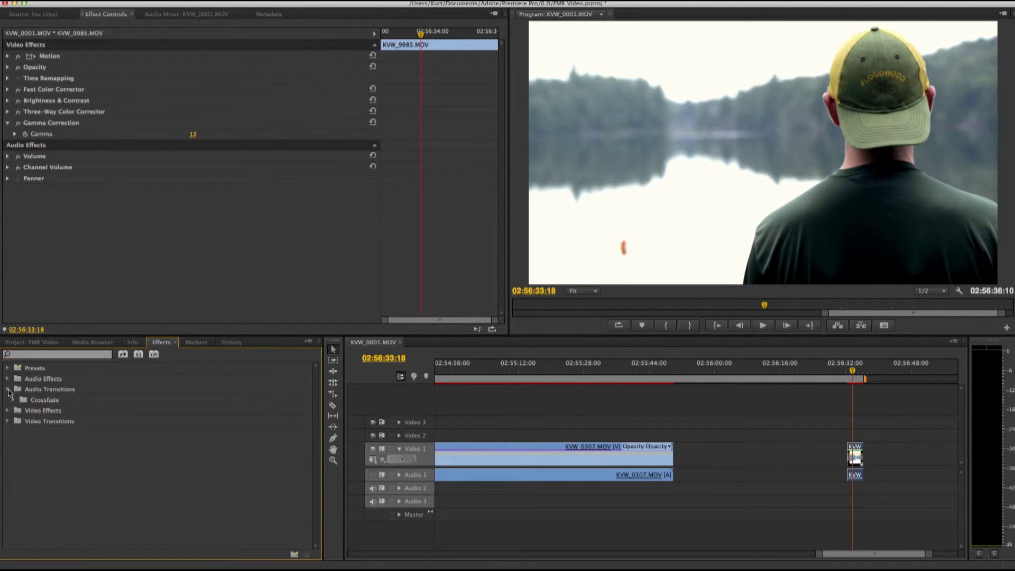
left_click(7, 390)
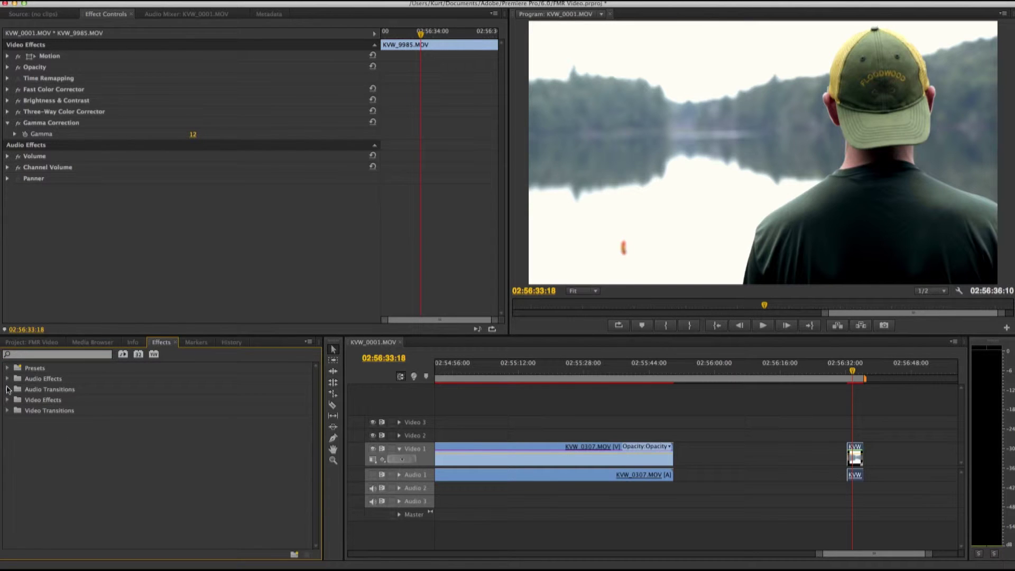
left_click(8, 400)
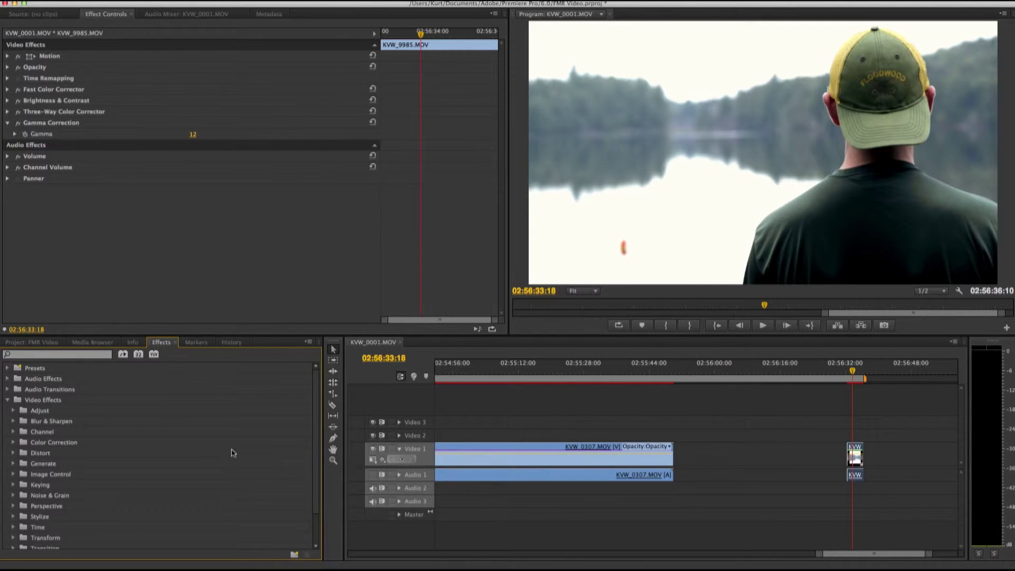
scroll(231, 419, "down", 3)
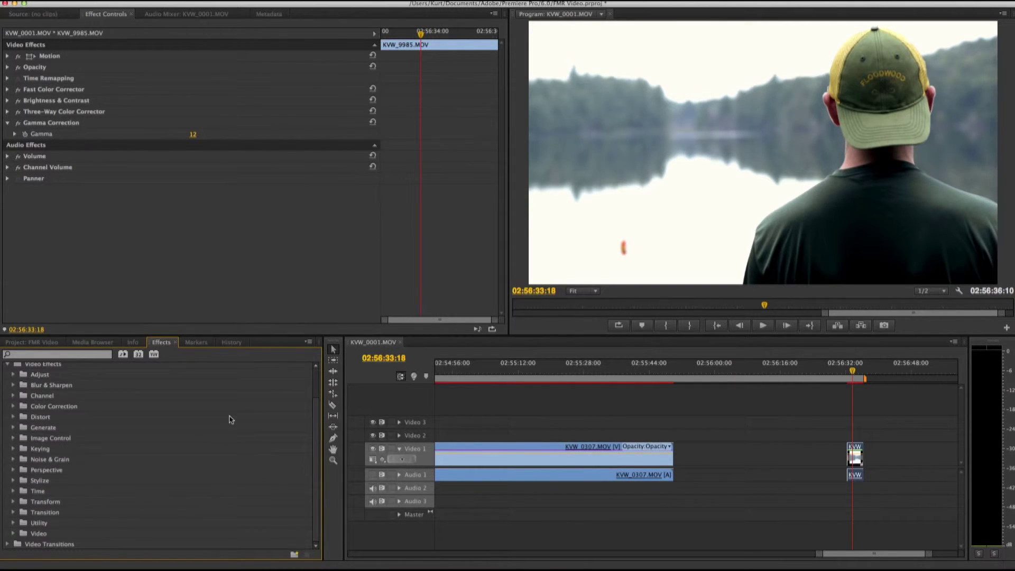
left_click(46, 353)
type("sharp")
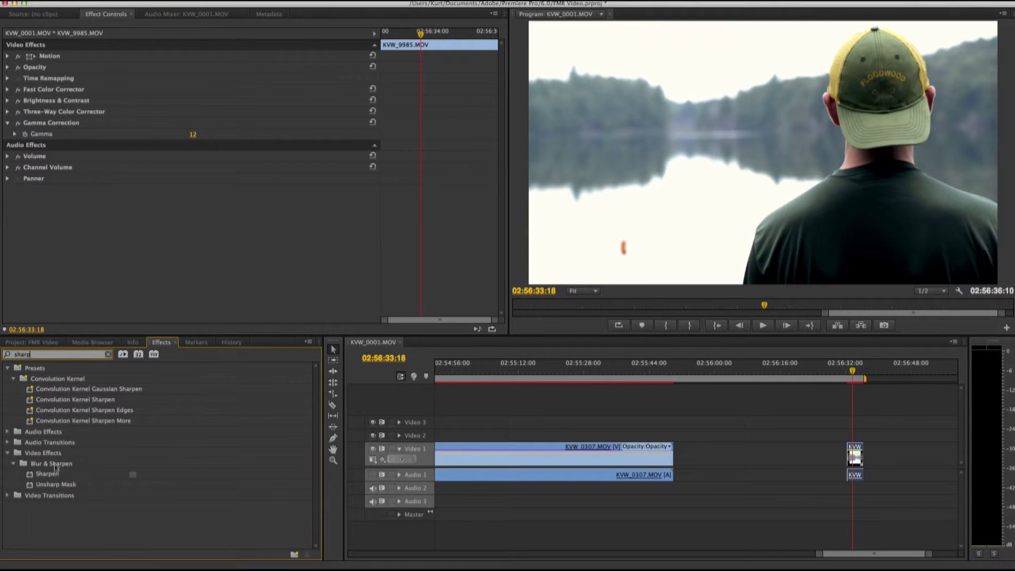
left_click(55, 474)
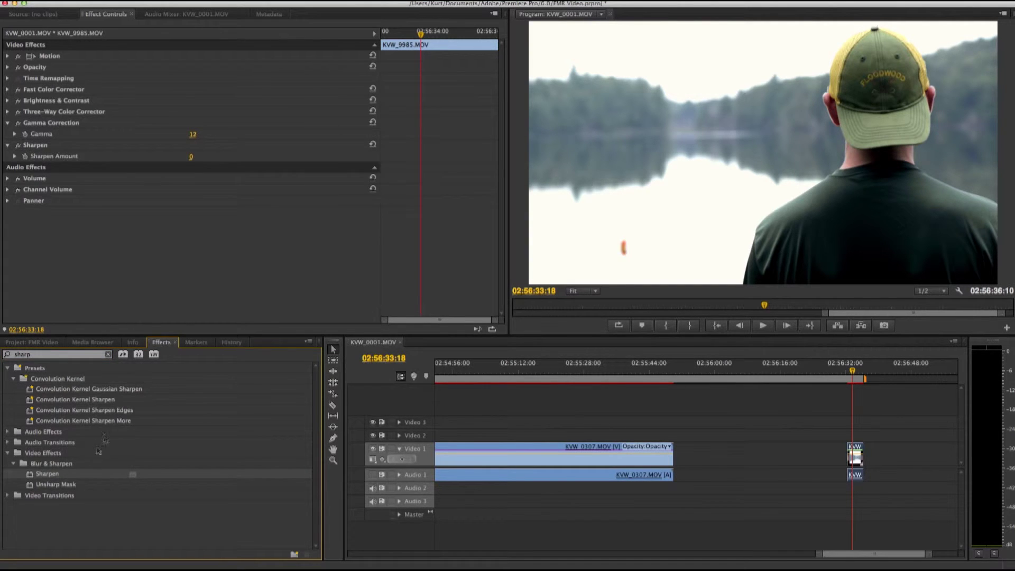
Set Sharpen Amount to 5 and collapse the Gamma Correction and Sharpen settings
left_click(193, 157)
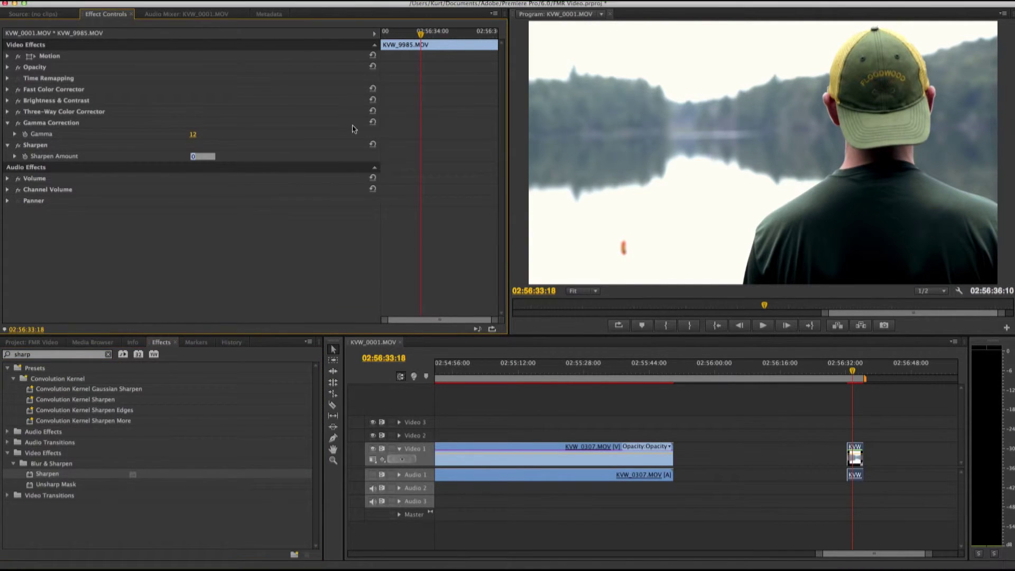
type("5")
key("Return")
left_click(8, 124)
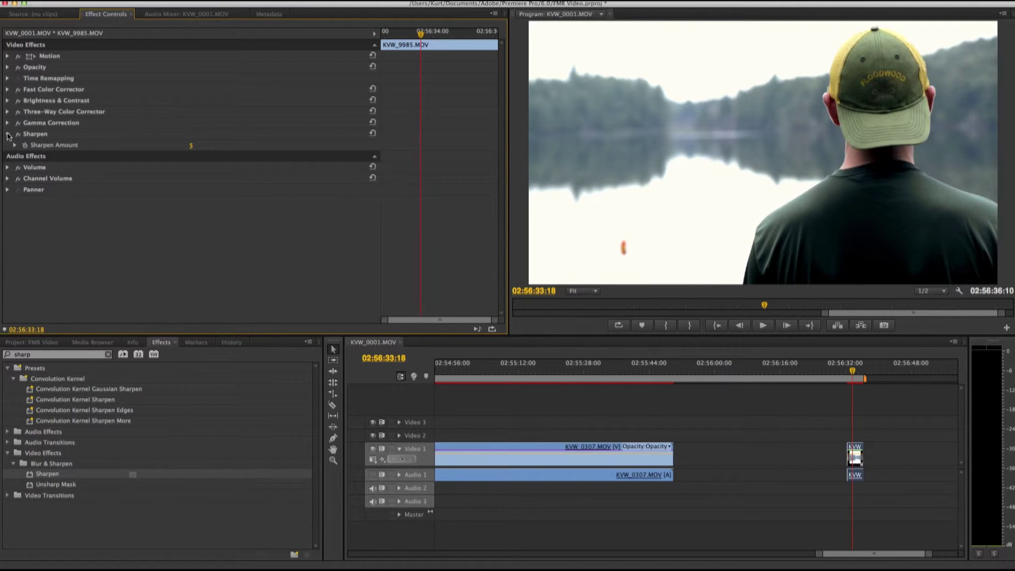
left_click(8, 134)
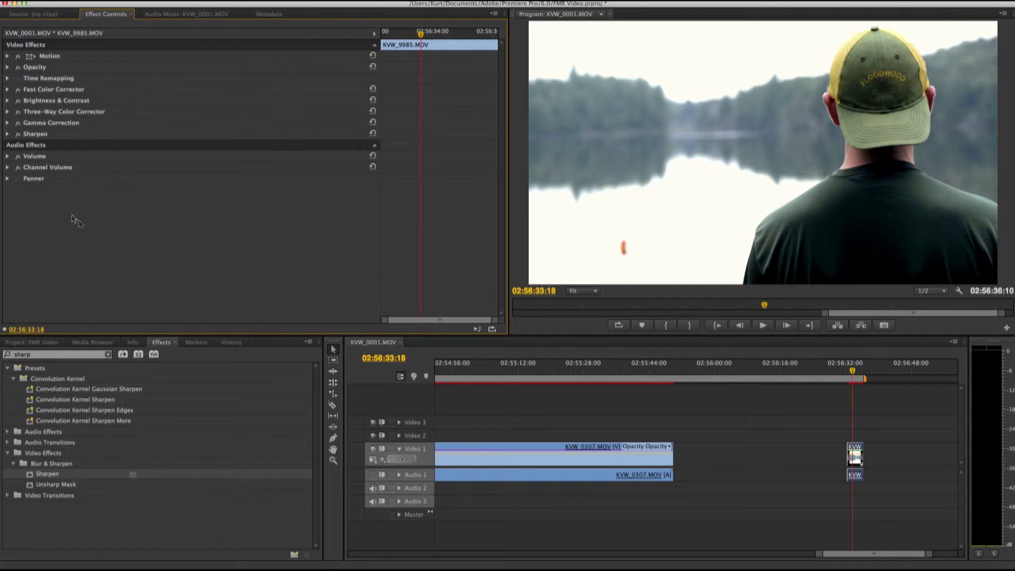
Select all five applied effects in Effect Controls with Cmd+A
left_click(90, 221)
key("super+a")
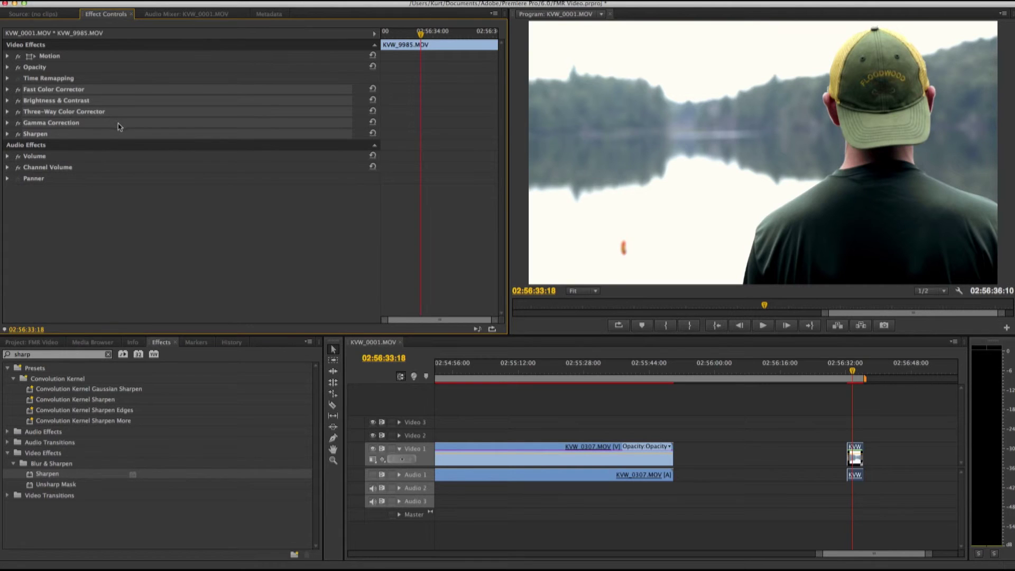
right_click(119, 126)
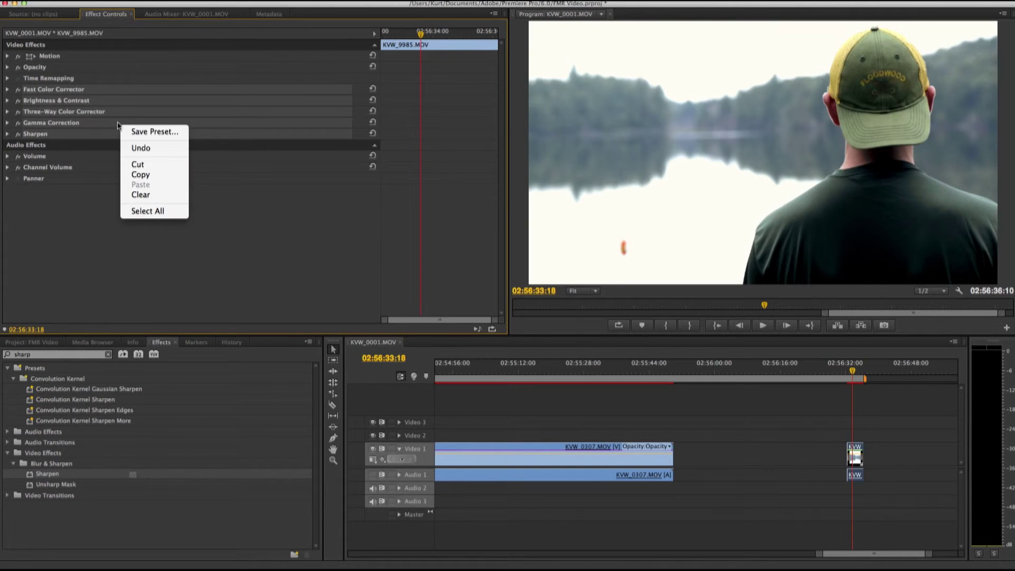
Save the selected effects as a preset named 'Project 1'
left_click(147, 132)
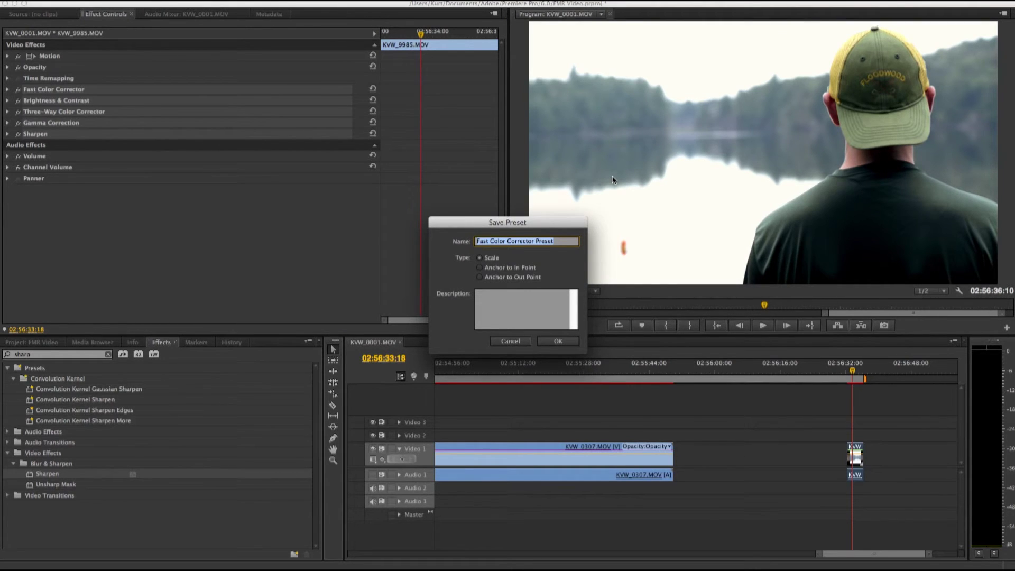
type("Project 1")
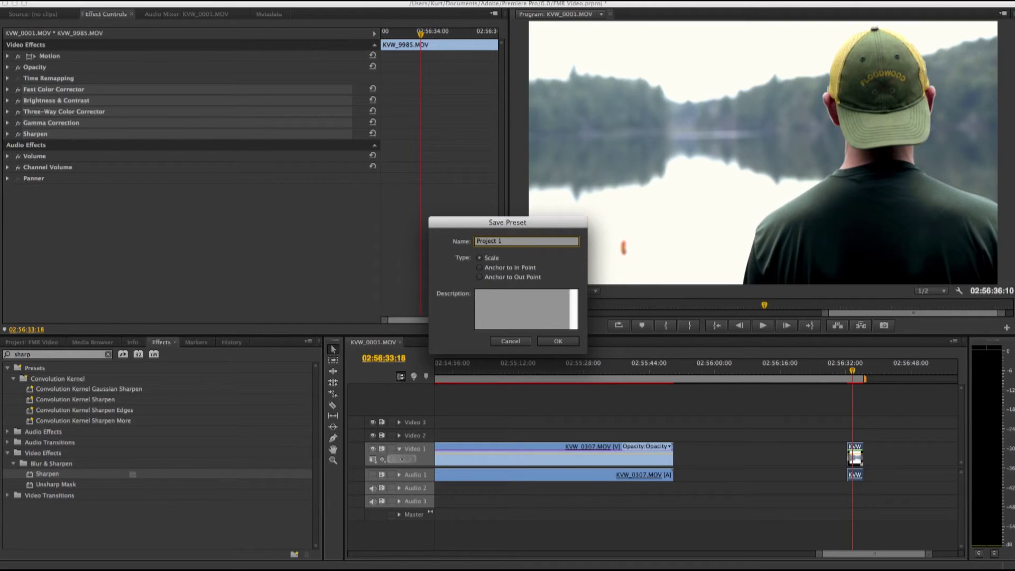
key("Return")
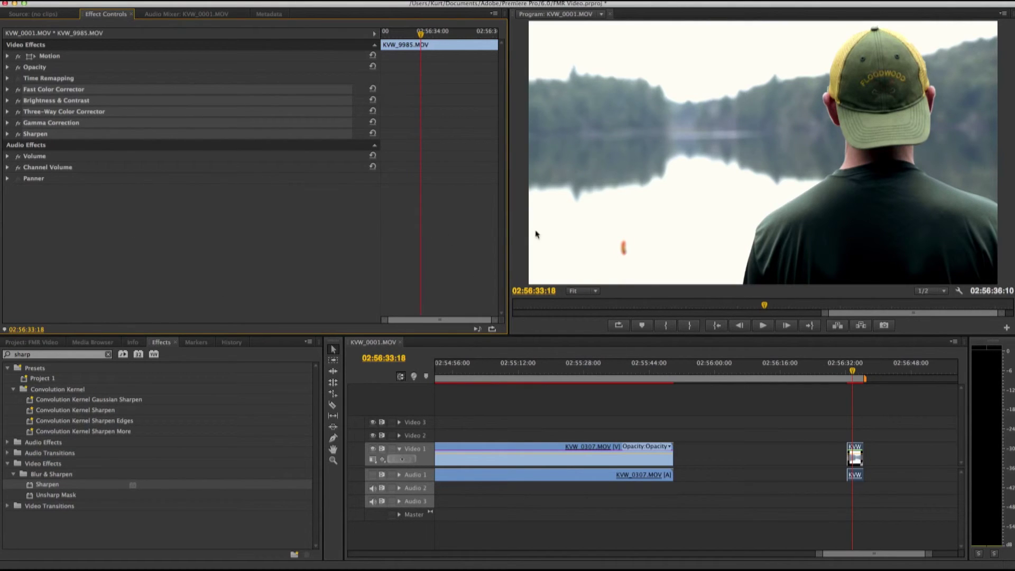
left_click(56, 357)
Drag the Project 1 preset onto the KVW_0307 sunrise clip and play it back
key("BackSpace")
key("BackSpace")
key("BackSpace")
key("BackSpace")
key("BackSpace")
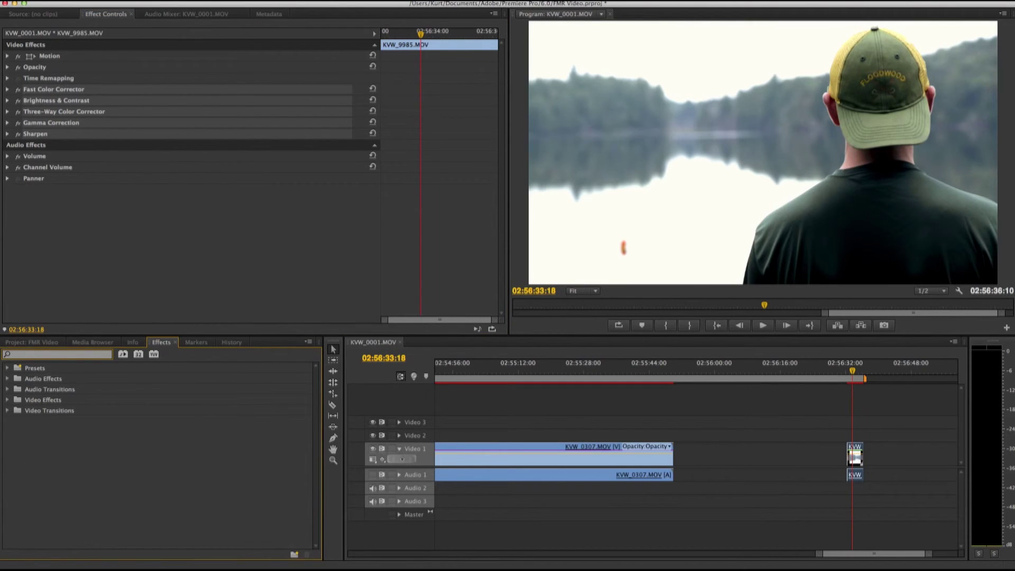
left_click(7, 368)
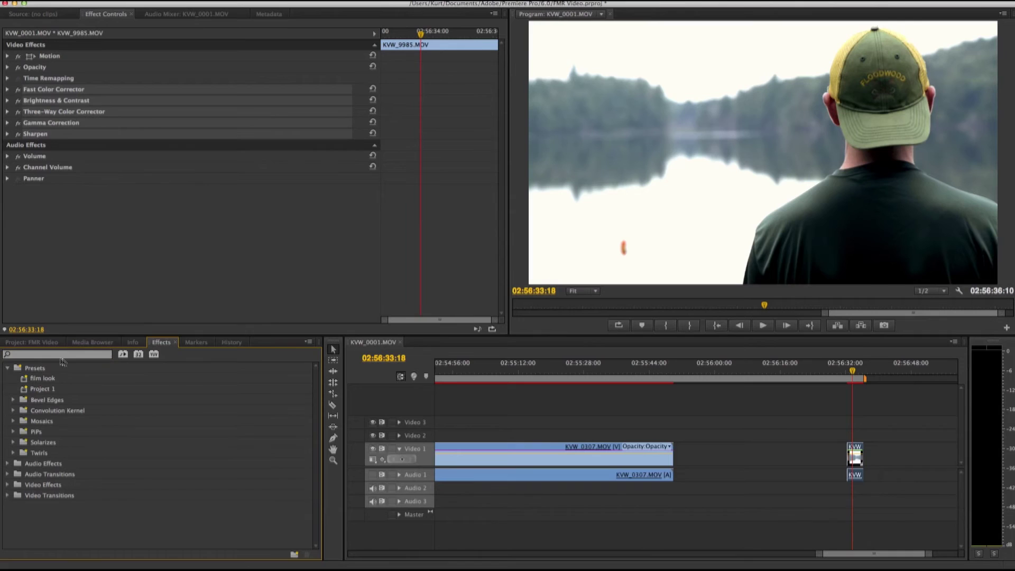
left_click(47, 389)
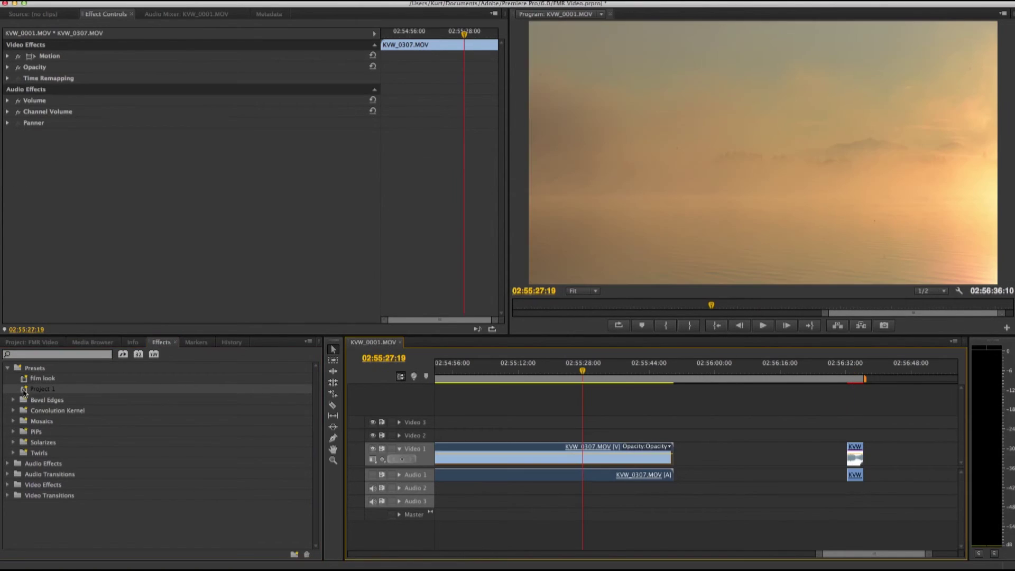
left_click_drag(27, 390, 587, 461)
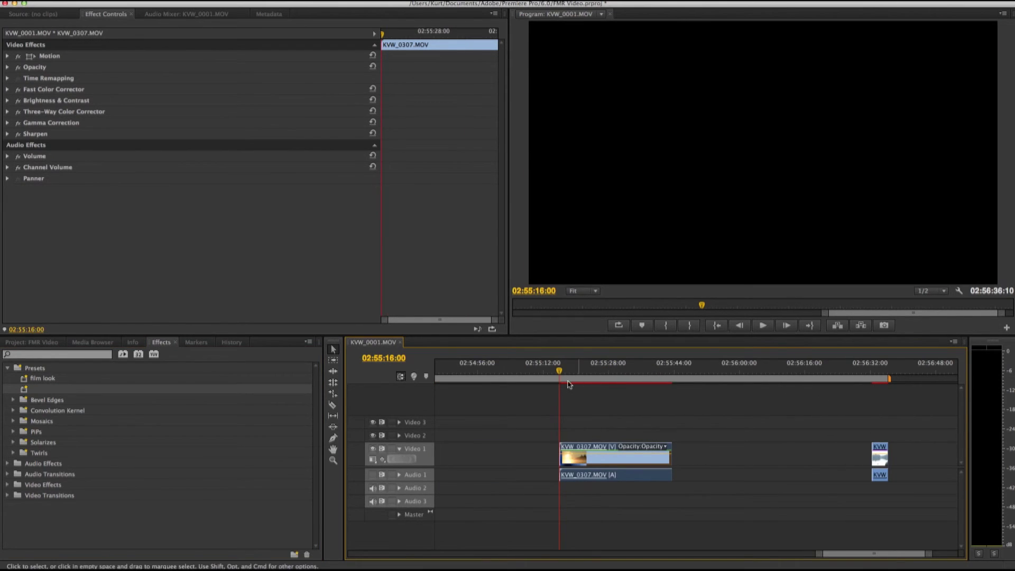
key("Left")
key("Left")
key("Left")
key("Left")
key("Left")
key("space")
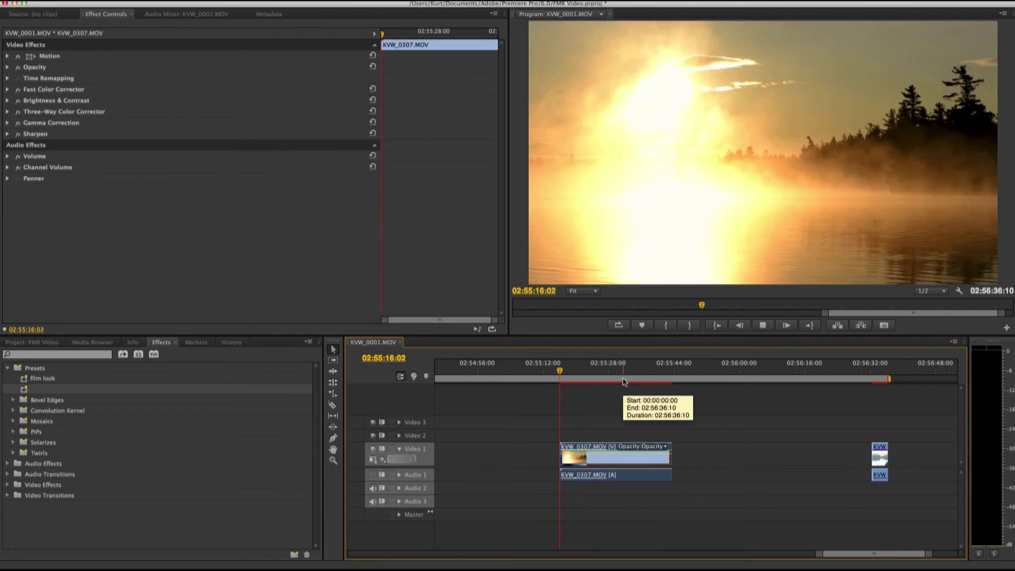